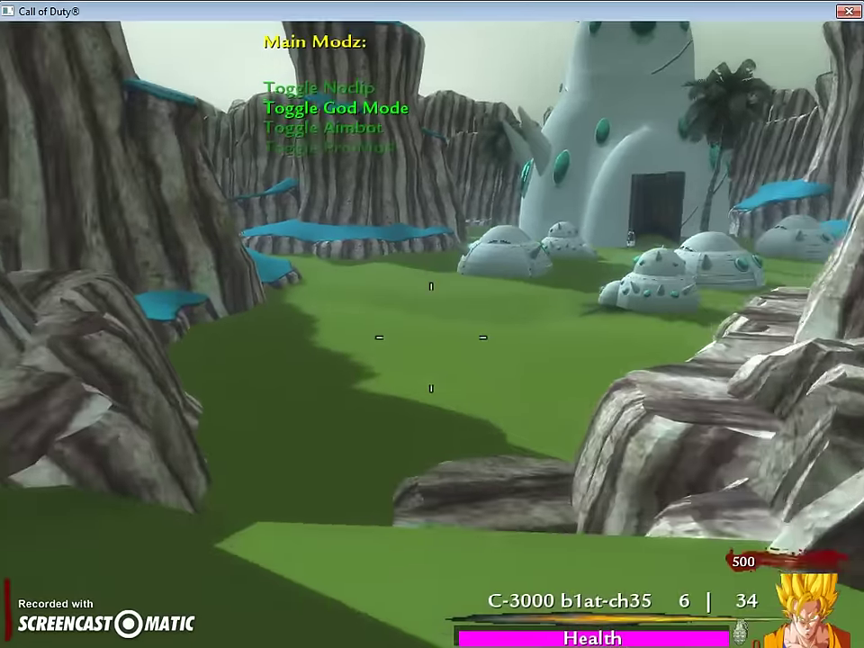
- Highlight Toggle Noclip in the Main Modz menu, one row above Toggle God Mode
{"action": "key", "text": "Up"}
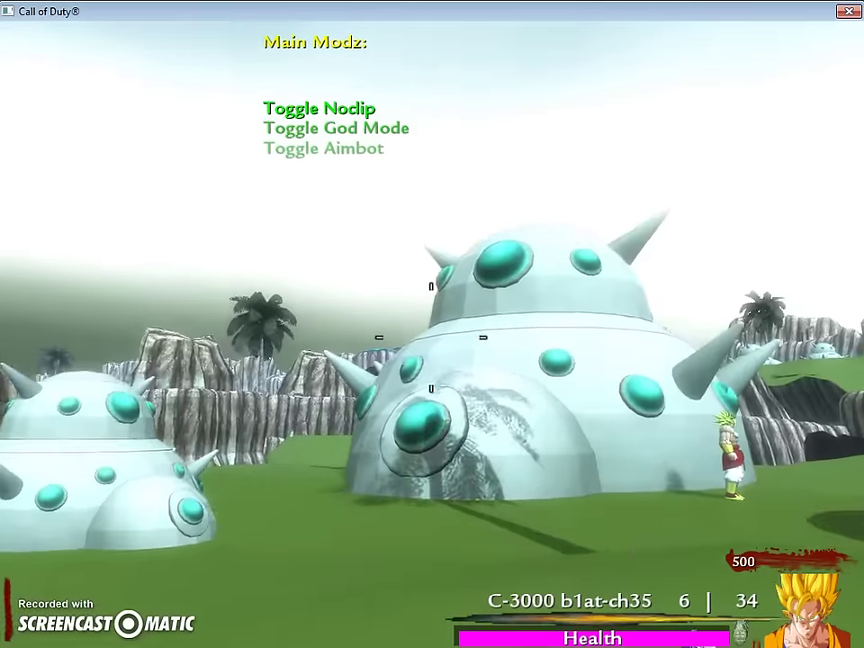
- Turn noclip on to fly above the canyon, then off to drop back down
{"action": "key", "text": "Return"}
{"action": "key", "text": "g"}
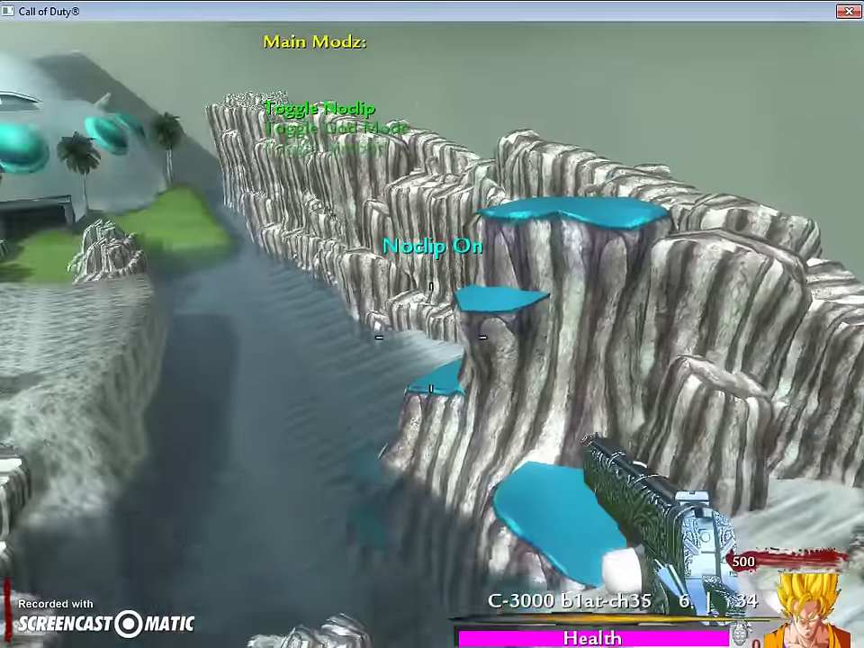
{"action": "key", "text": "Return"}
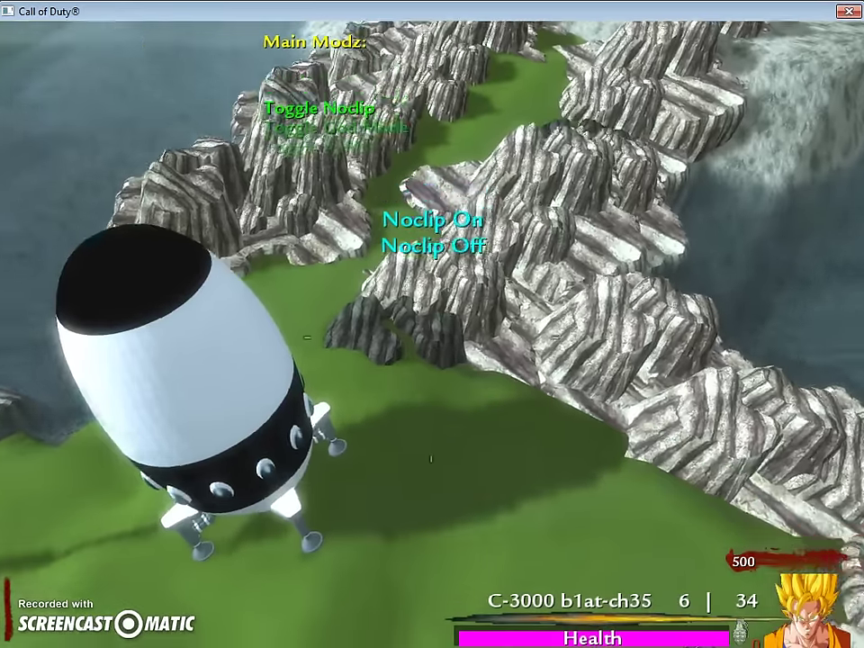
{"action": "key", "text": "w"}
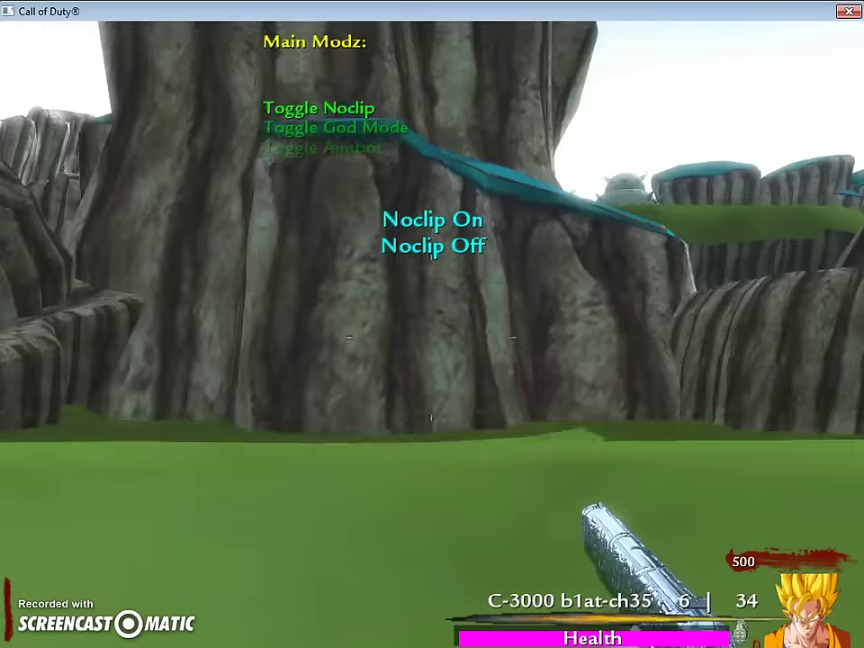
- Walk across the grass and around the rock cliffs to the bunker entrance
{"action": "key", "text": "w"}
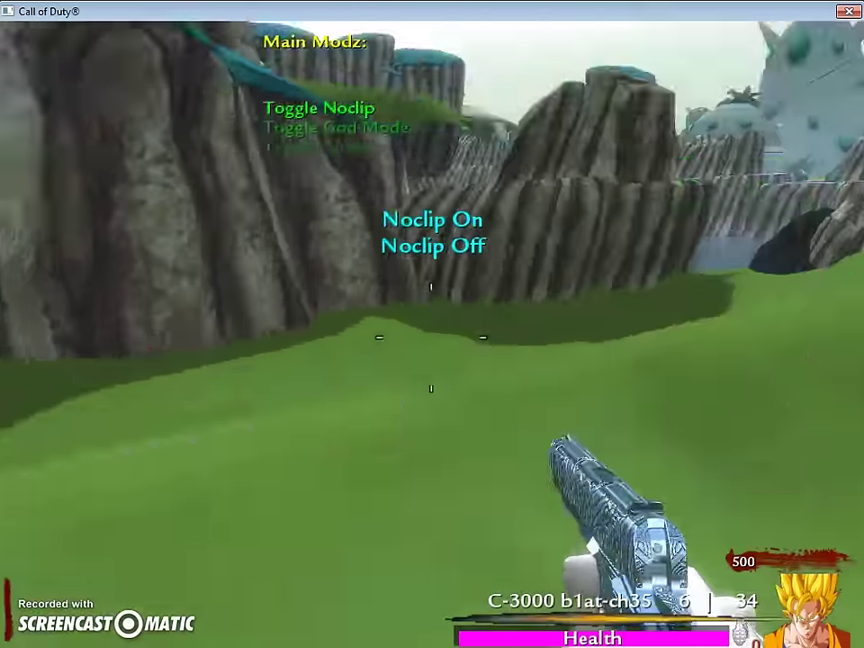
{"action": "key", "text": "w"}
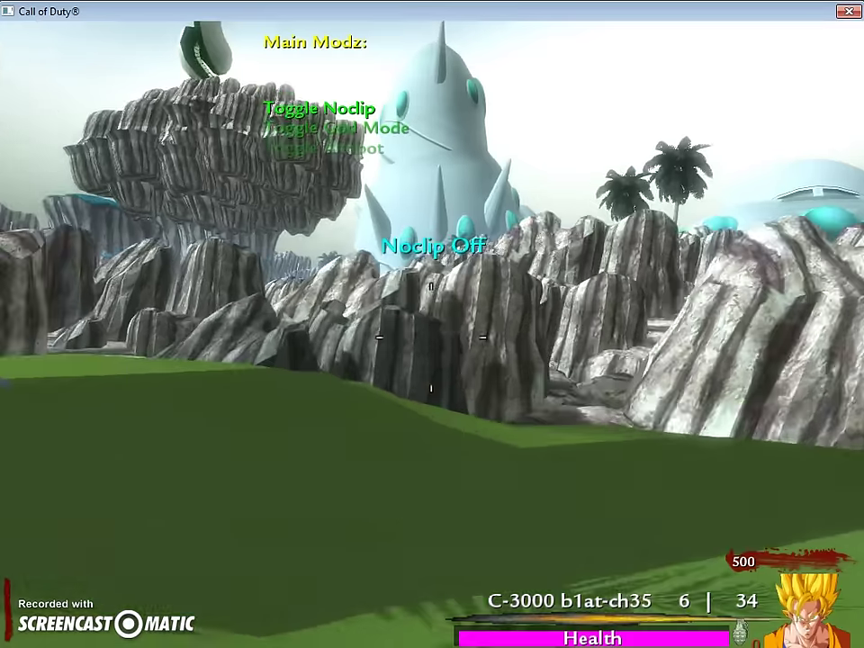
{"action": "key", "text": "w"}
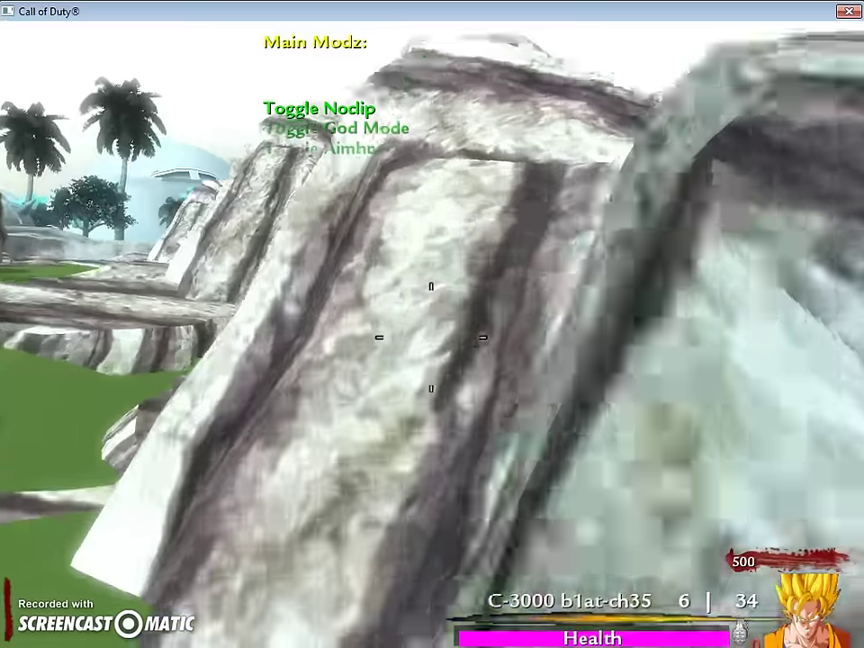
{"action": "key", "text": "w"}
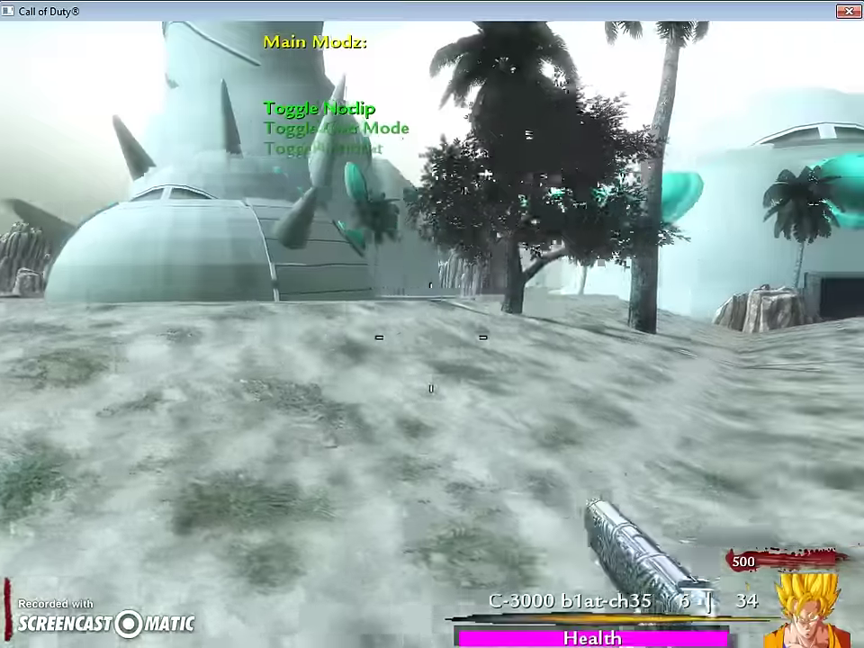
{"action": "key", "text": "Left"}
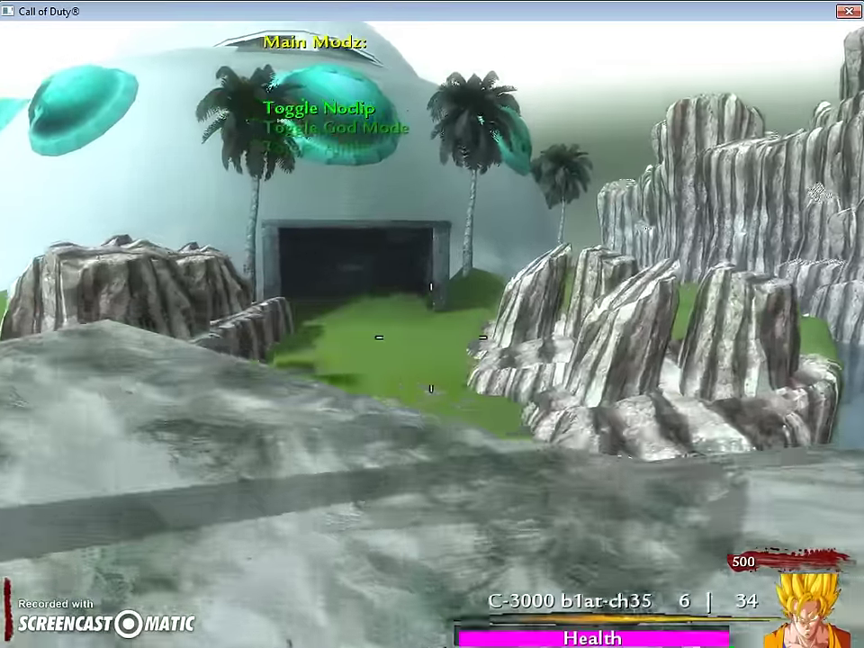
{"action": "left_click_drag", "start_coordinate": [432, 338], "coordinate": [270, 338]}
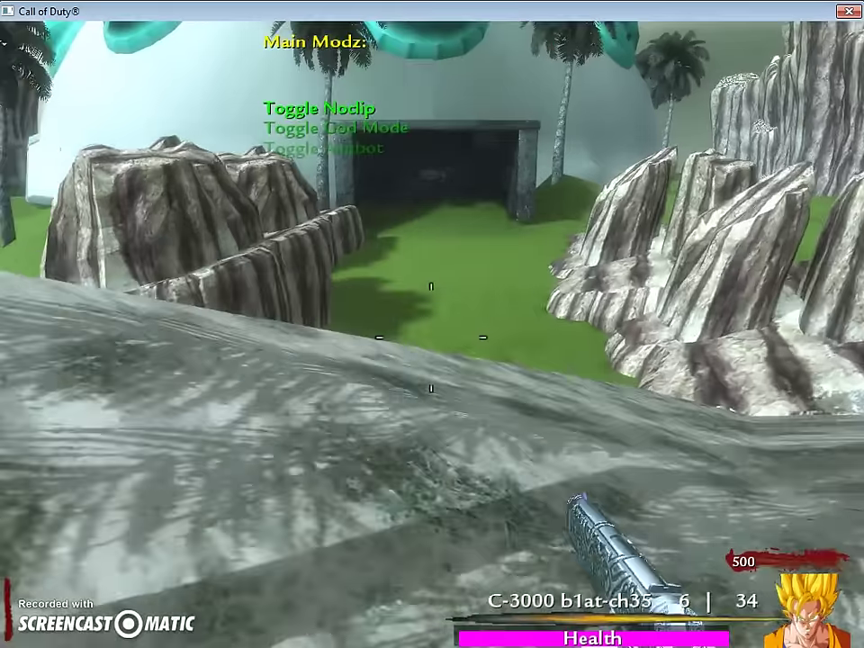
{"action": "key", "text": "w"}
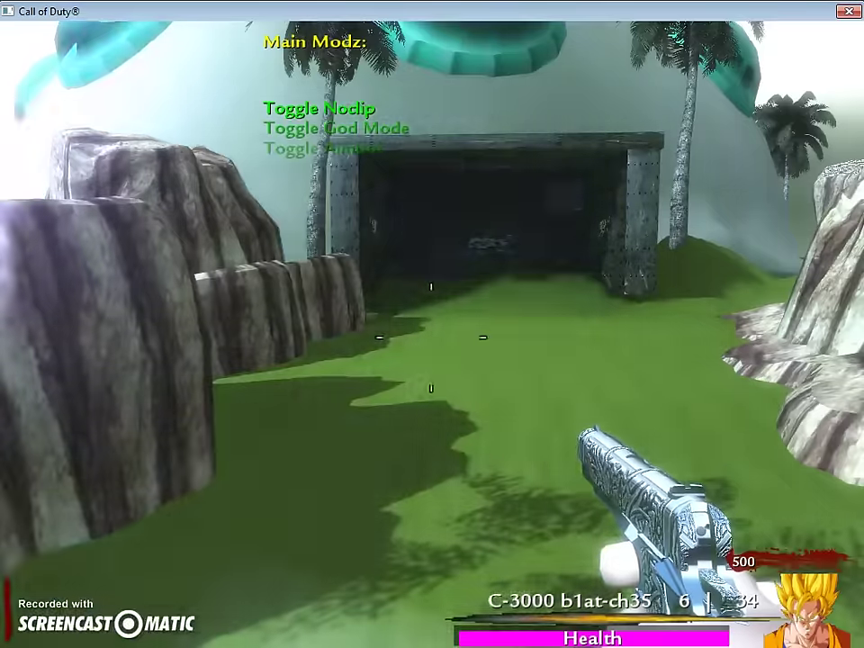
{"action": "key", "text": "w"}
{"action": "key", "text": "w"}
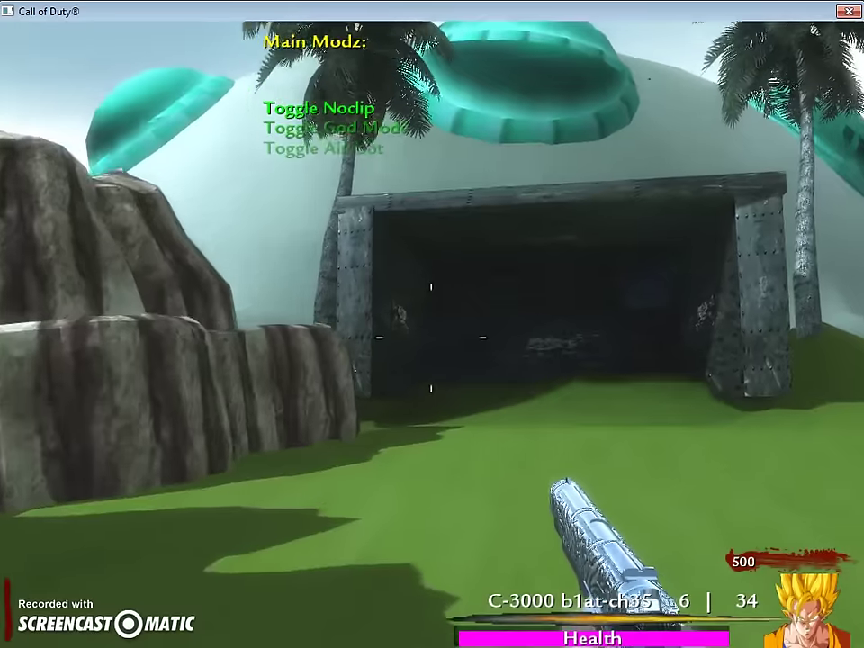
- Step through the dome building's doorway into the dark bunker
{"action": "key", "text": "w"}
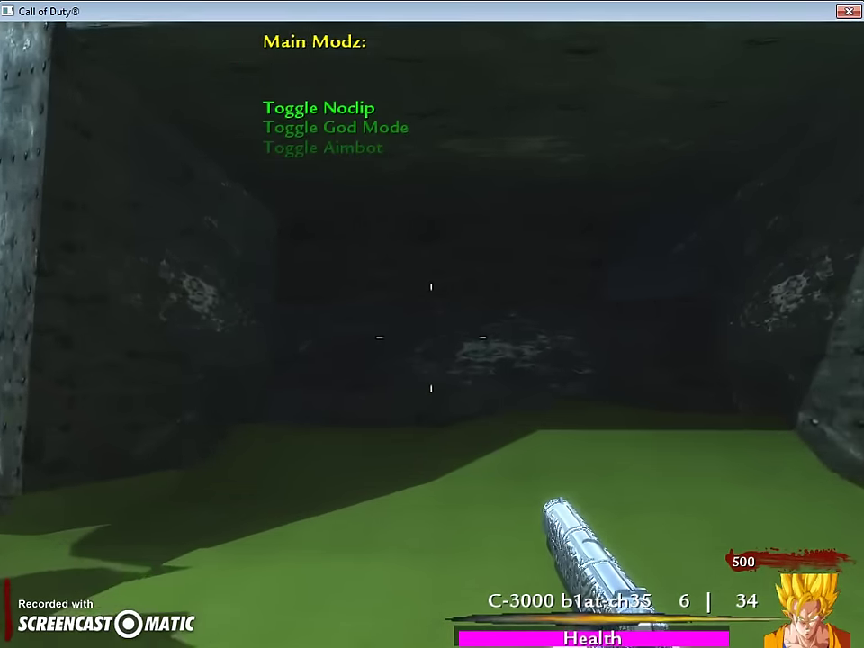
{"action": "key", "text": "w"}
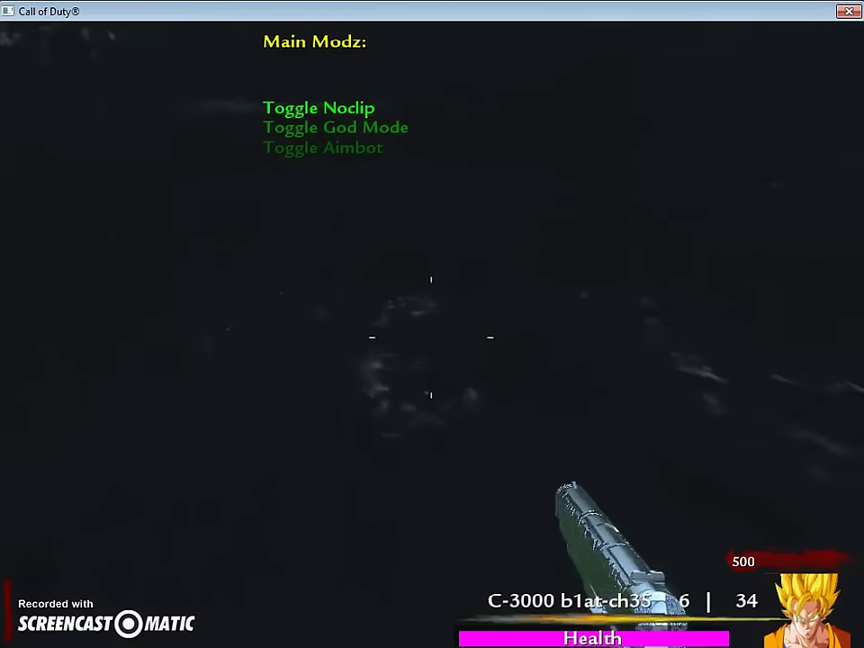
- Switch to the Kamehameha and fire three beams while scrolling past God Mode and Aimbot
{"action": "left_click", "coordinate": [432, 337]}
{"action": "key", "text": "Down"}
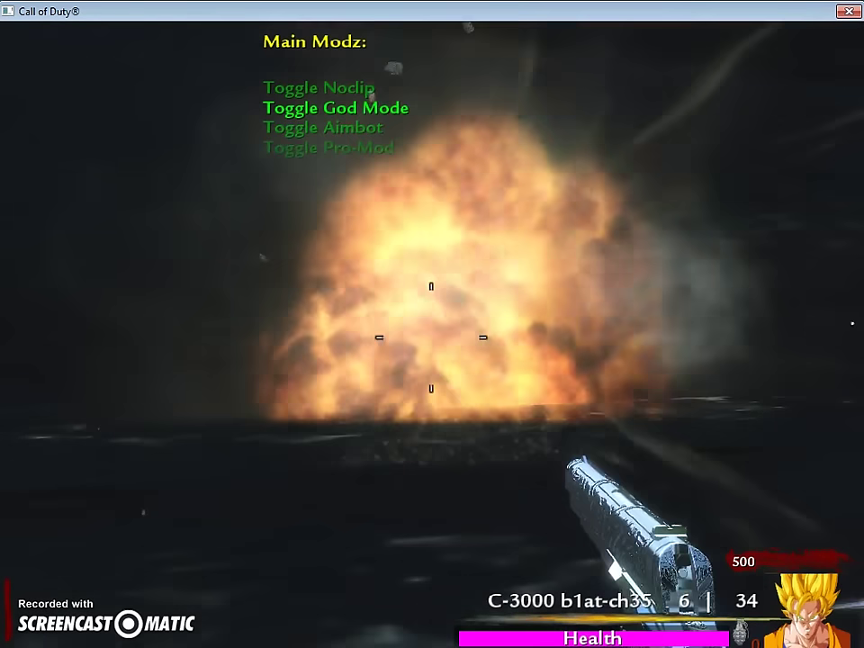
{"action": "key", "text": "1"}
{"action": "key", "text": "Down"}
{"action": "left_click", "coordinate": [431, 337]}
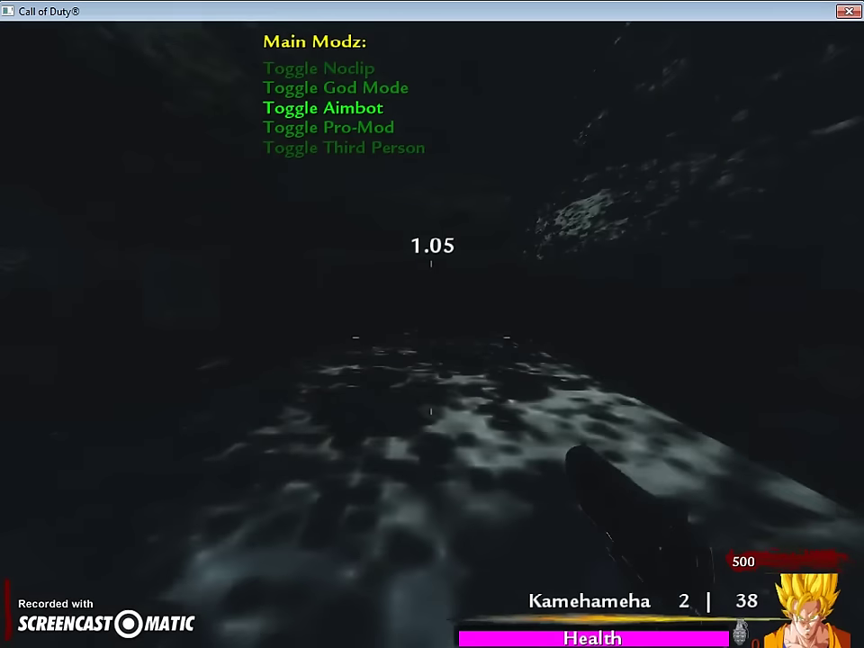
{"action": "key", "text": "1"}
{"action": "key", "text": "Down"}
{"action": "left_click", "coordinate": [431, 337]}
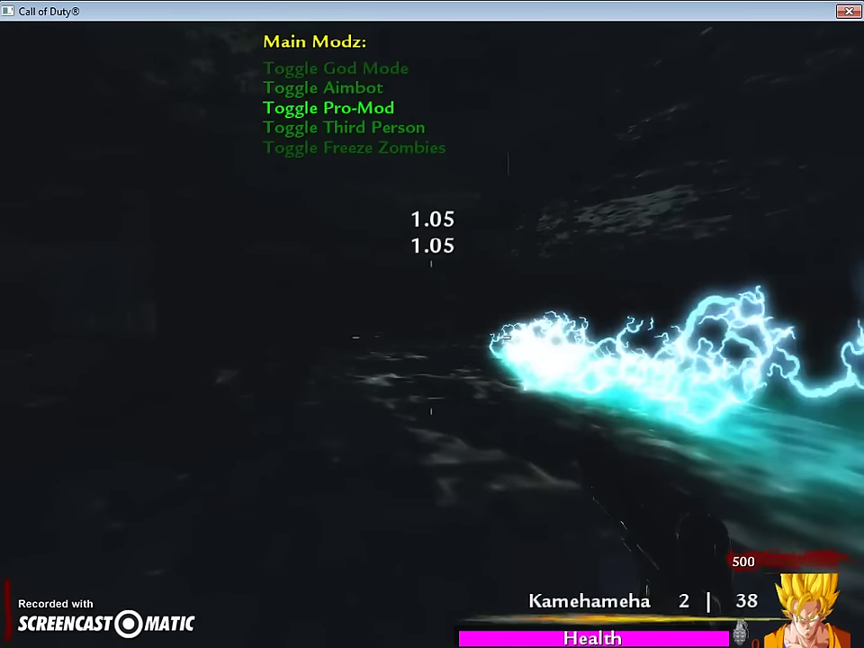
- Scroll Main Modz down to No Target, then back up to Toggle Third Person
{"action": "key", "text": "Down"}
{"action": "left_click", "coordinate": [431, 337]}
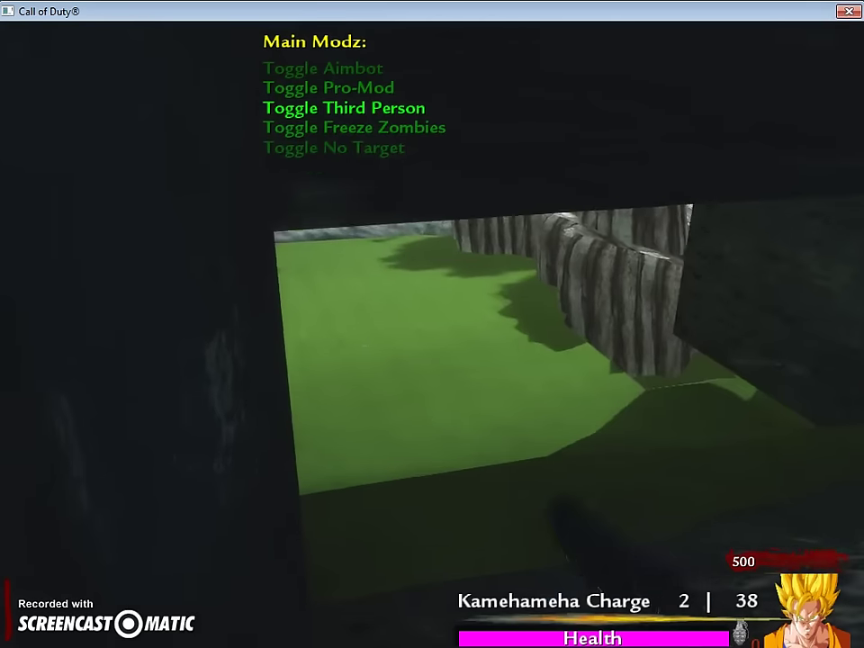
{"action": "key", "text": "Down"}
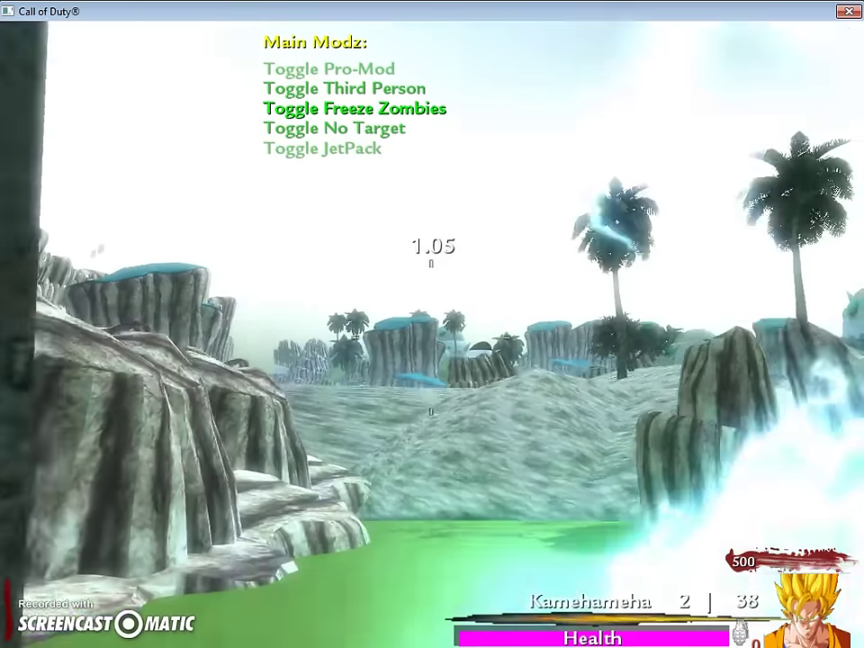
{"action": "key", "text": "Down"}
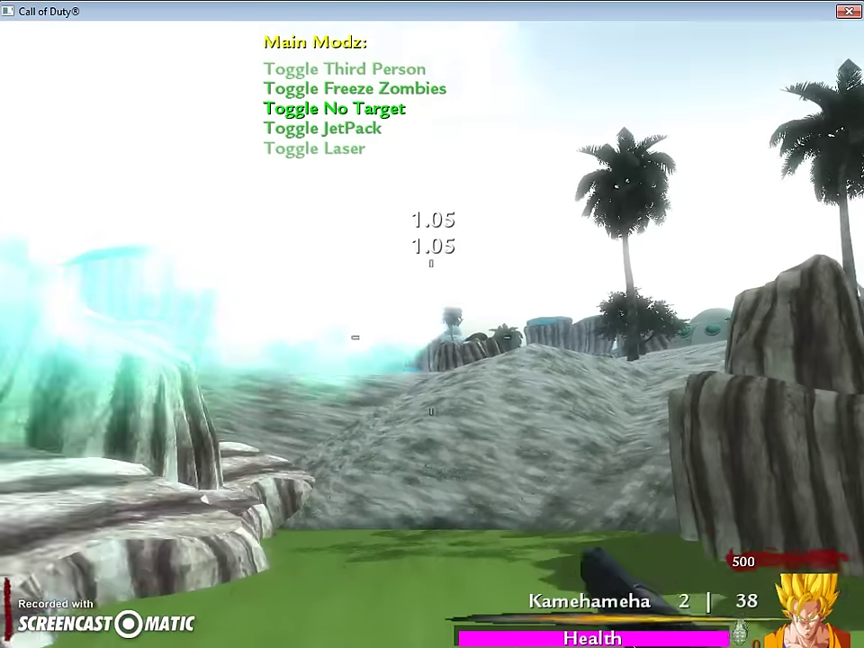
{"action": "key", "text": "Up"}
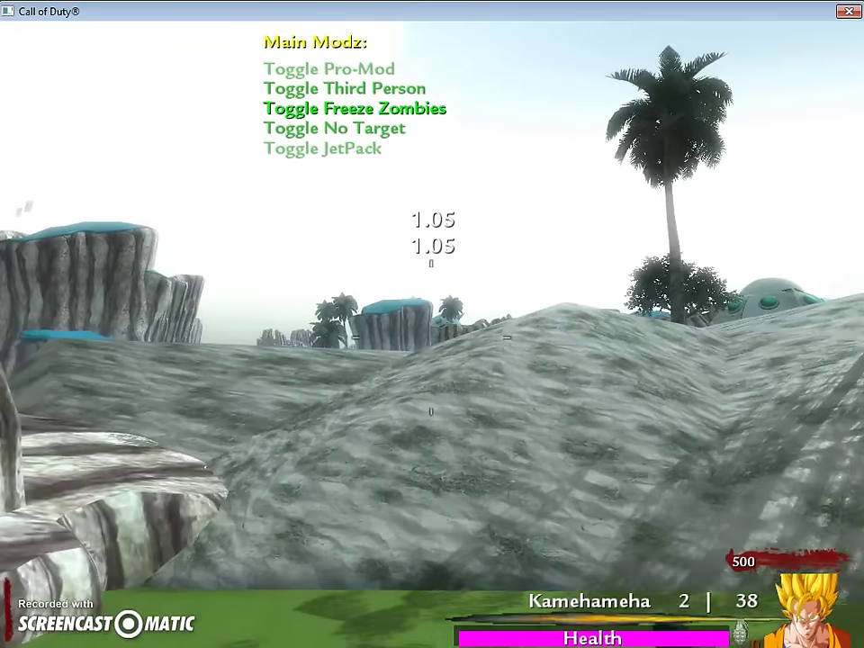
{"action": "key", "text": "Up"}
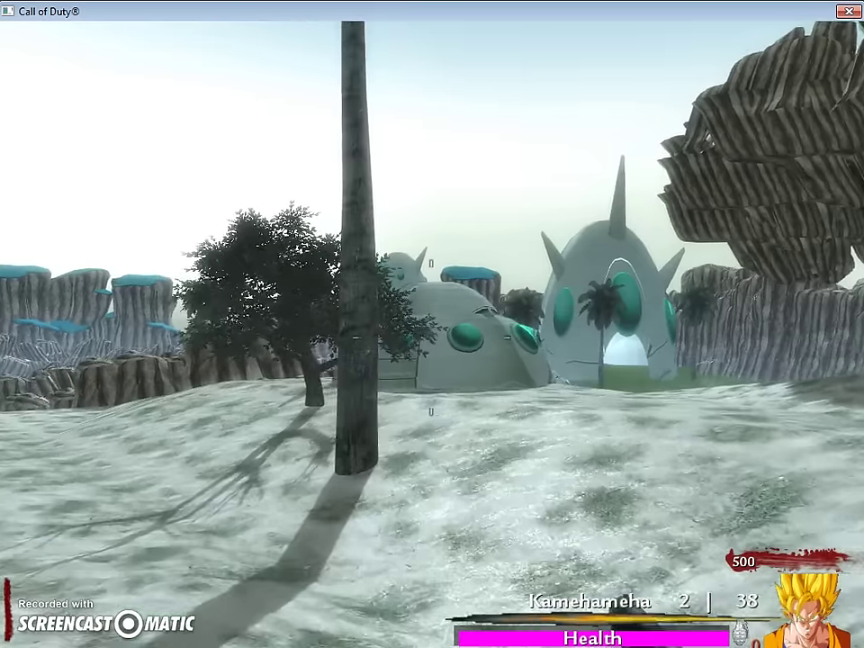
- Fire two Kamehameha energy blasts outdoors
{"action": "left_click", "coordinate": [432, 333]}
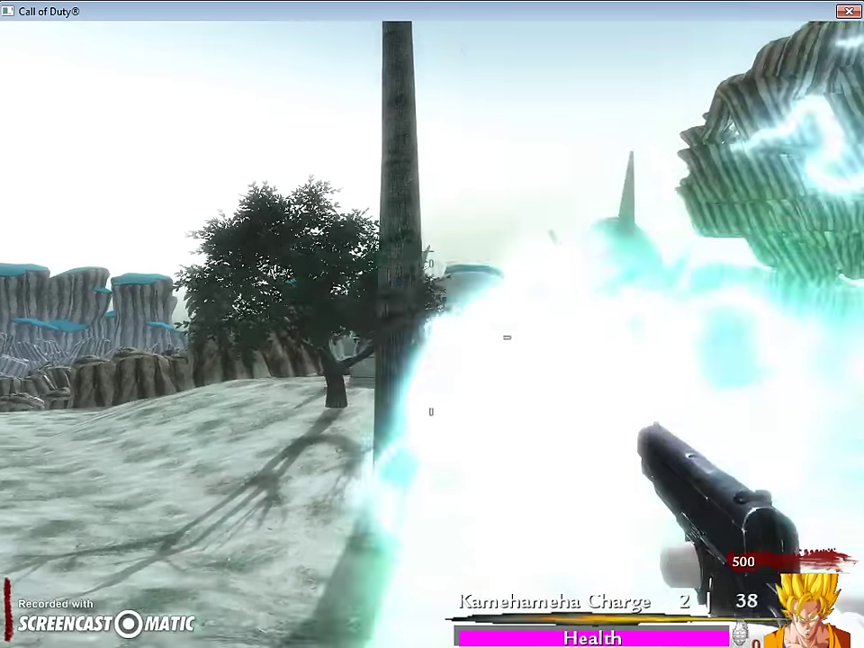
{"action": "left_click", "coordinate": [432, 324]}
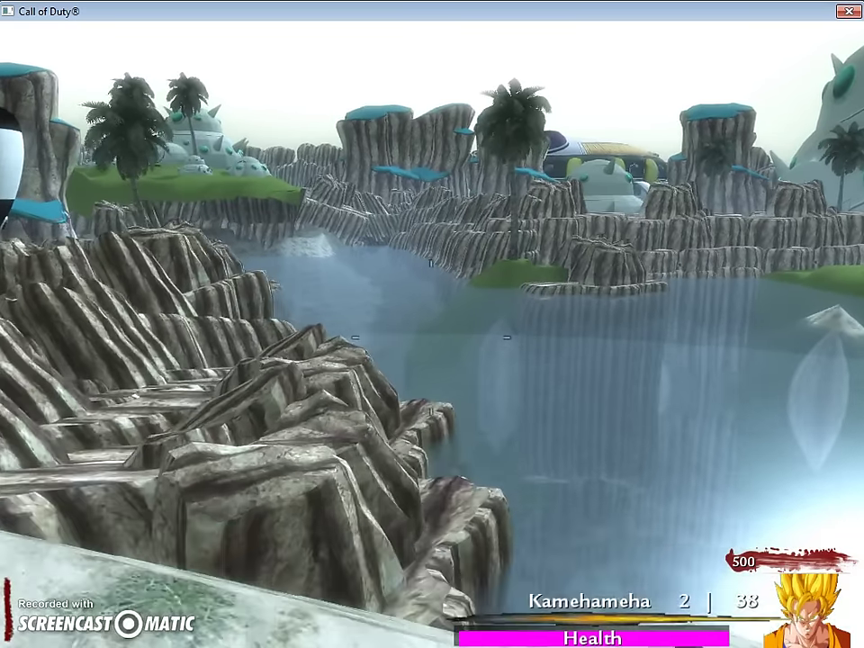
- Reopen the mod menu with F1 and enable Toggle Third Person, two rows down
{"action": "key", "text": "F1"}
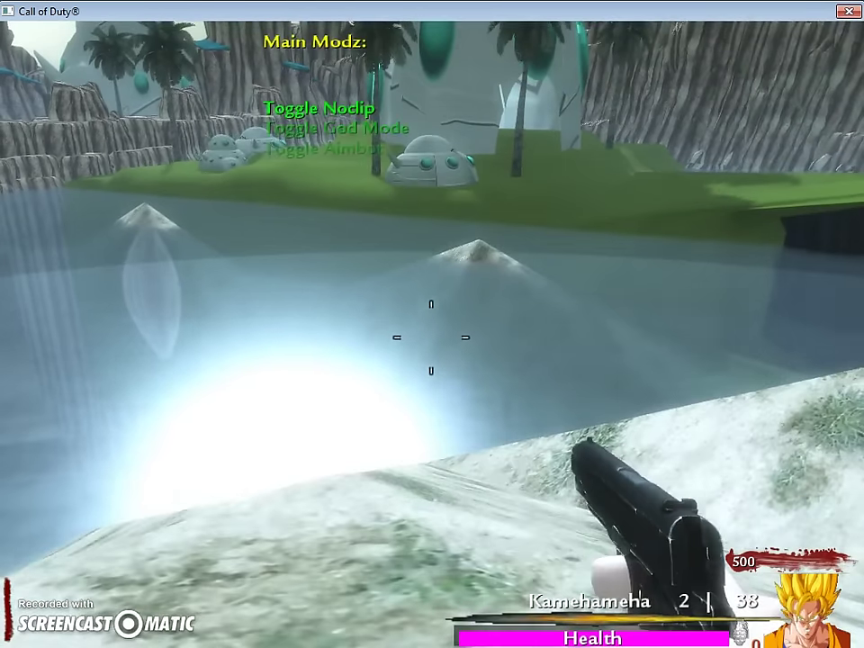
{"action": "key", "text": "Down"}
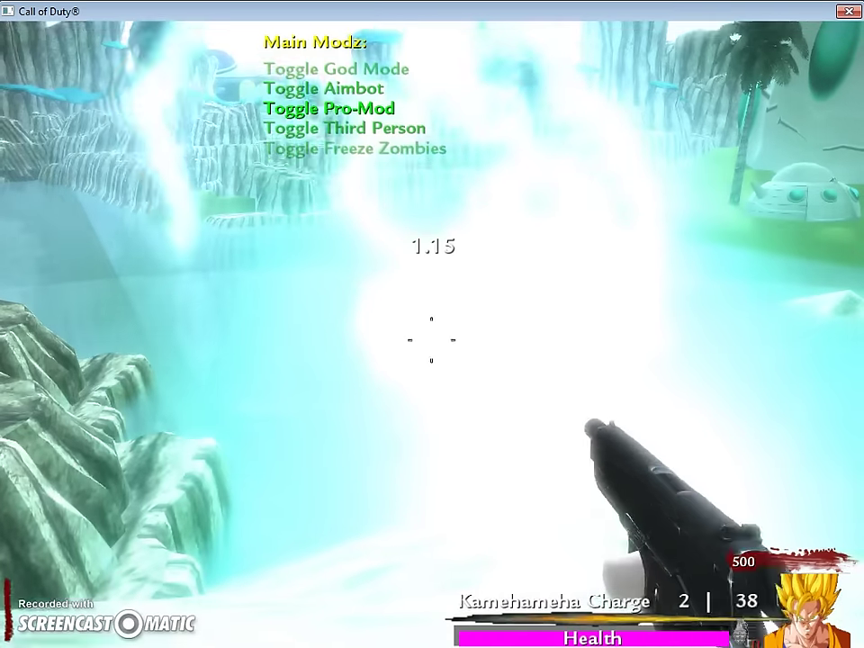
{"action": "key", "text": "Down"}
{"action": "key", "text": "Return"}
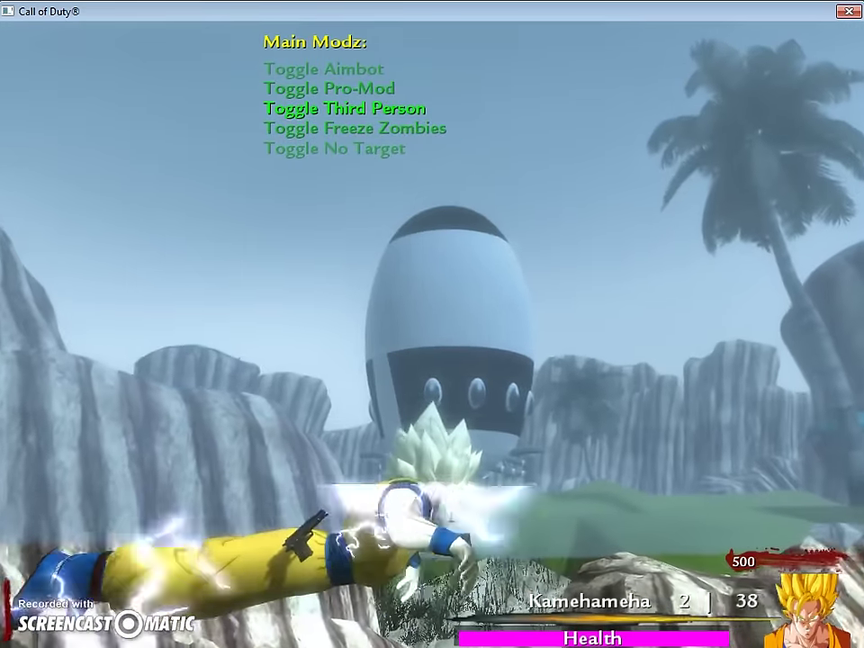
- Switch third person off to return to first-person view under the rocket ship
{"action": "key", "text": "Return"}
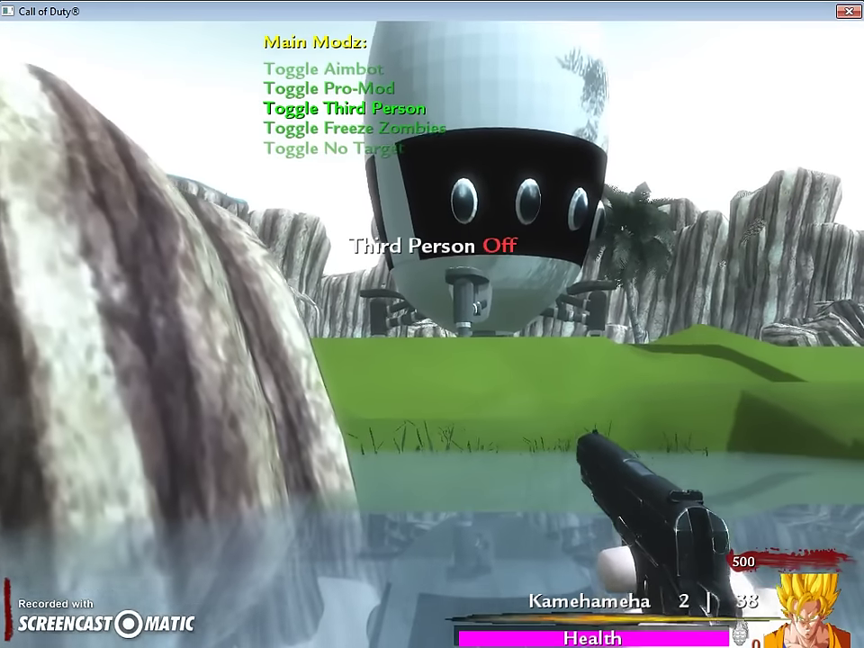